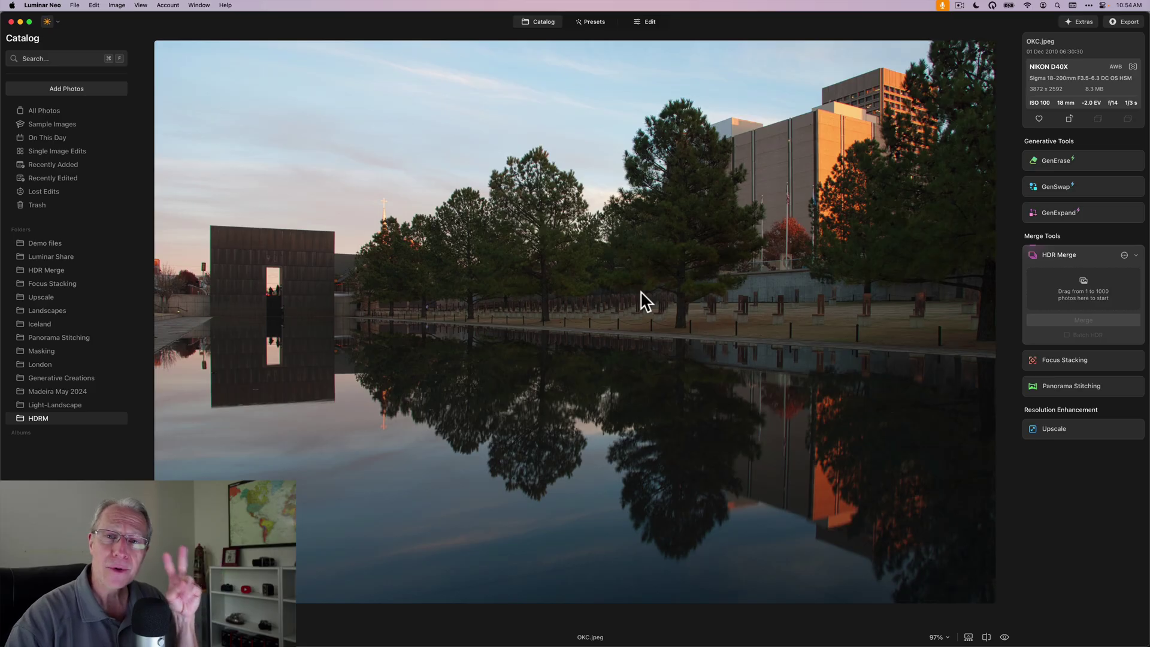
# Compare OKC.jpeg with OKC_HDR.tiff, then Iceland.jpeg with Iceland_HDR.tiff
pyautogui.press('Right')
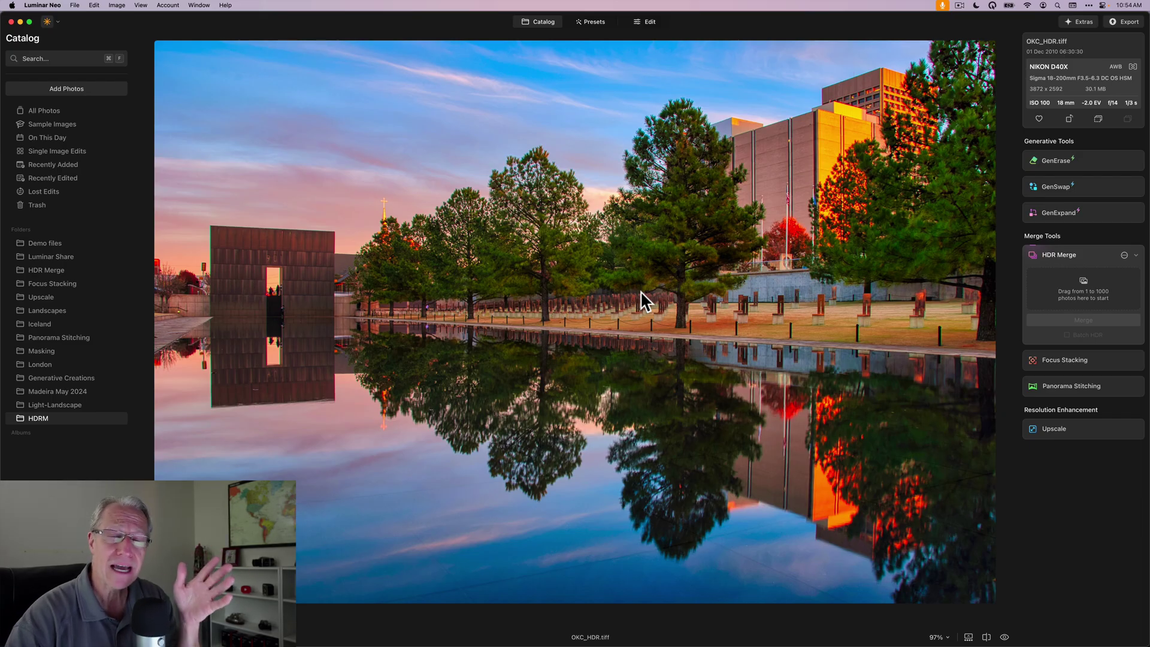
pyautogui.press('Left')
pyautogui.press('Right')
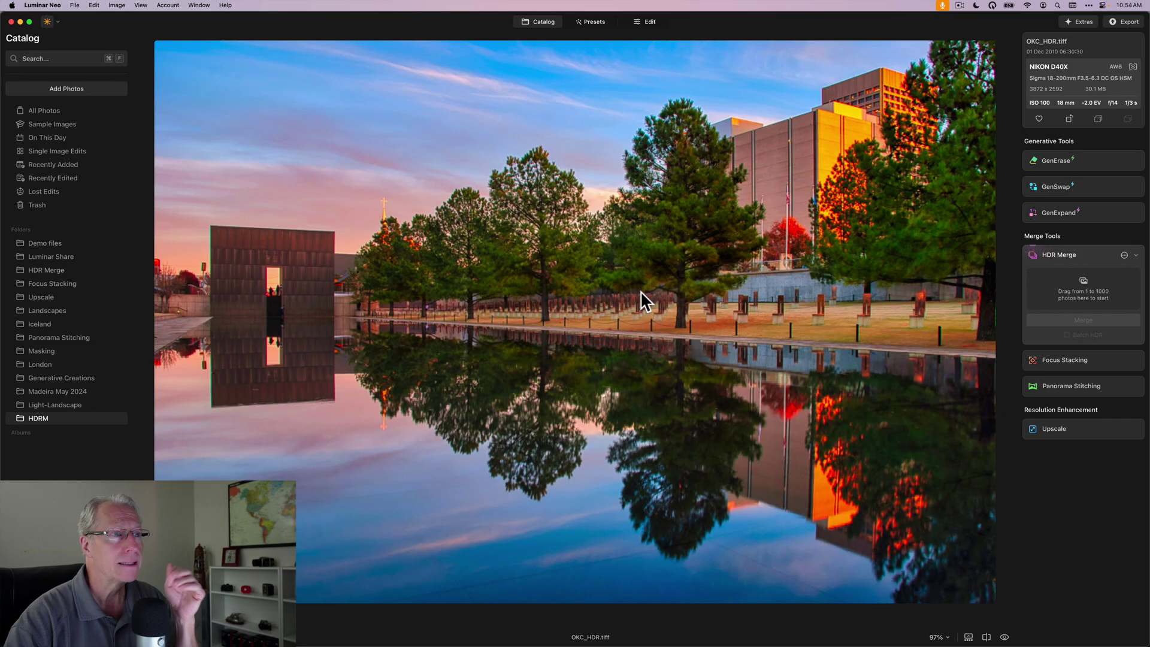
pyautogui.press('Right')
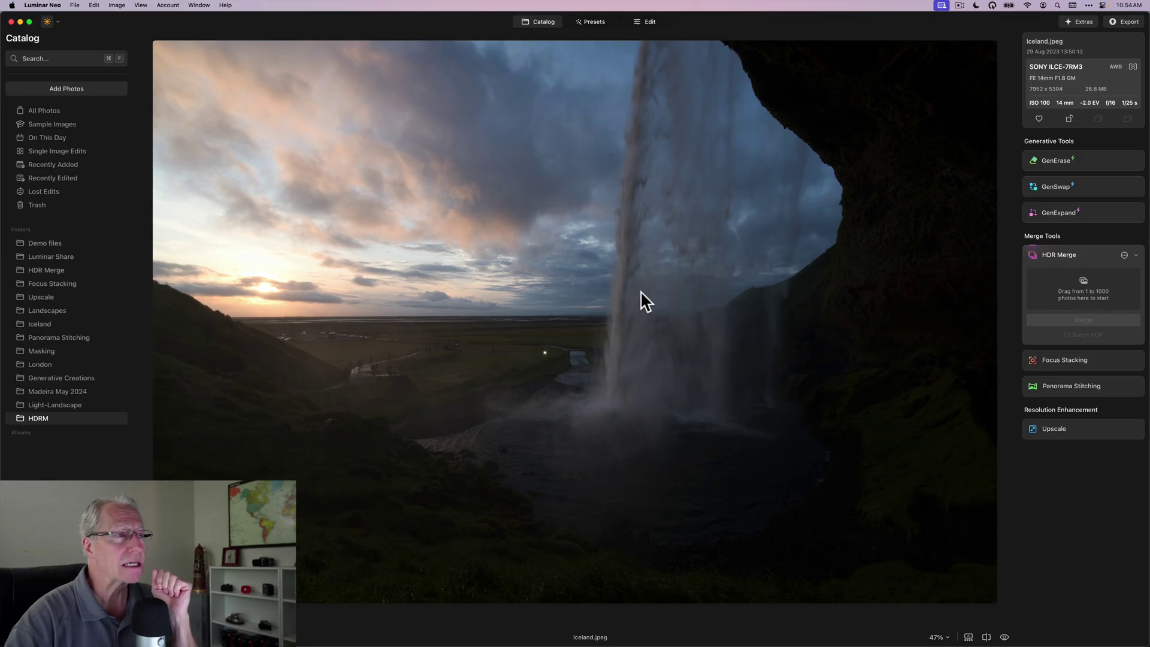
pyautogui.press('Right')
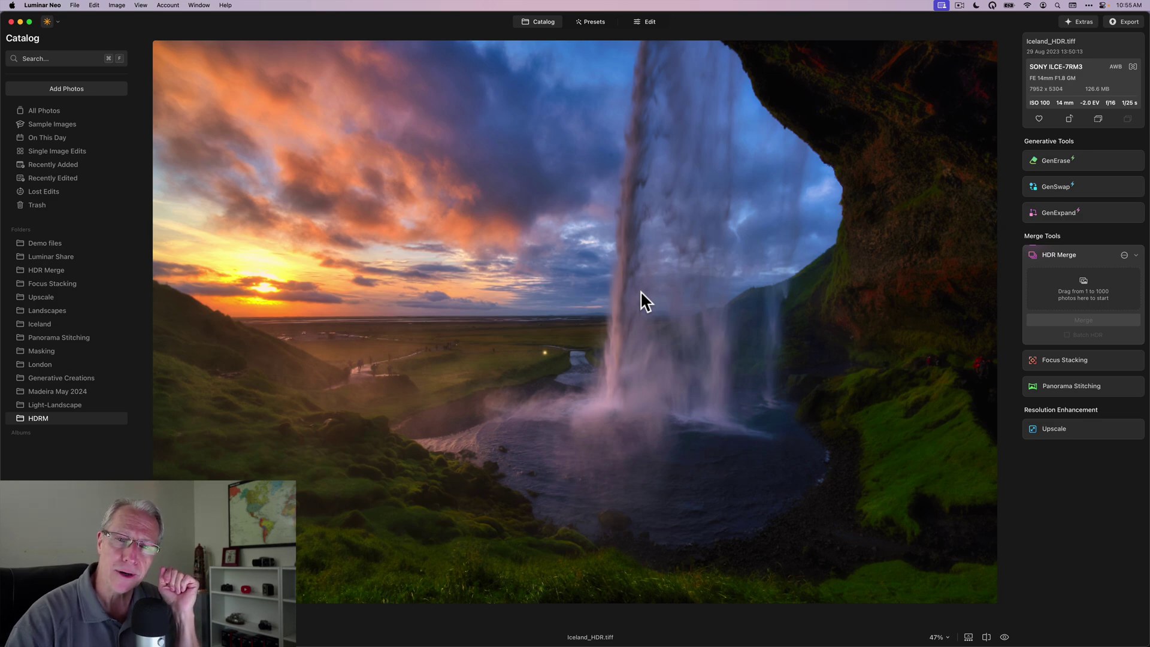
# Back on OKC.jpeg, demo dragging it into the HDR Merge drop zone, then show OKC_HDR.tiff
pyautogui.press('Right')
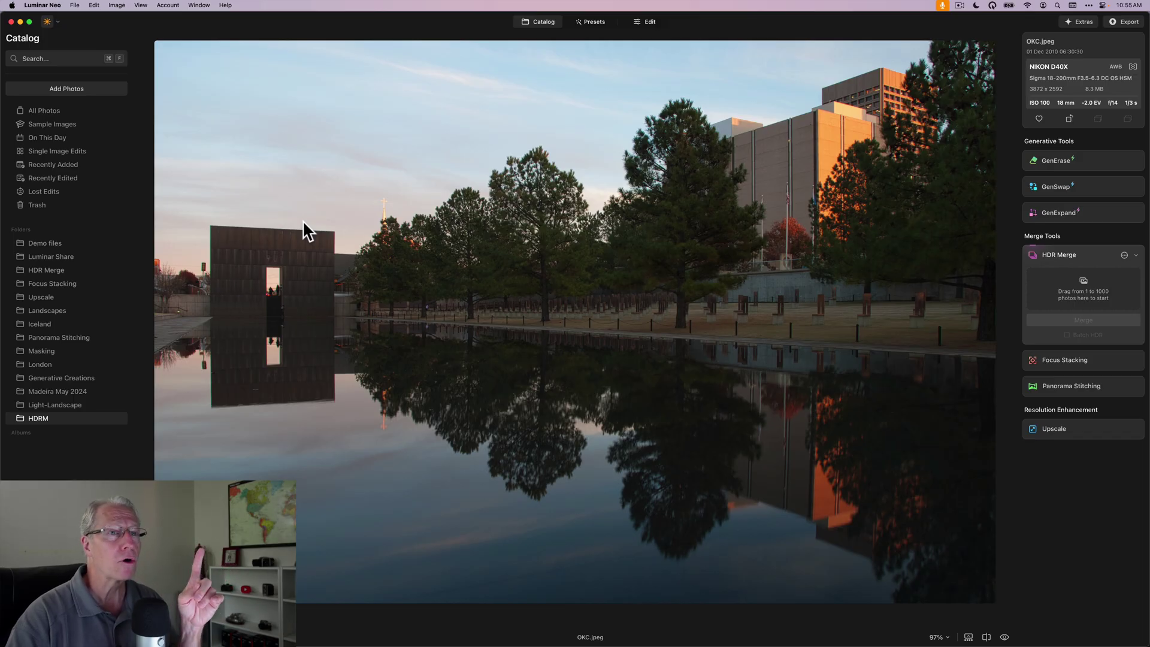
pyautogui.moveTo(874, 252); pyautogui.dragTo(919, 277)
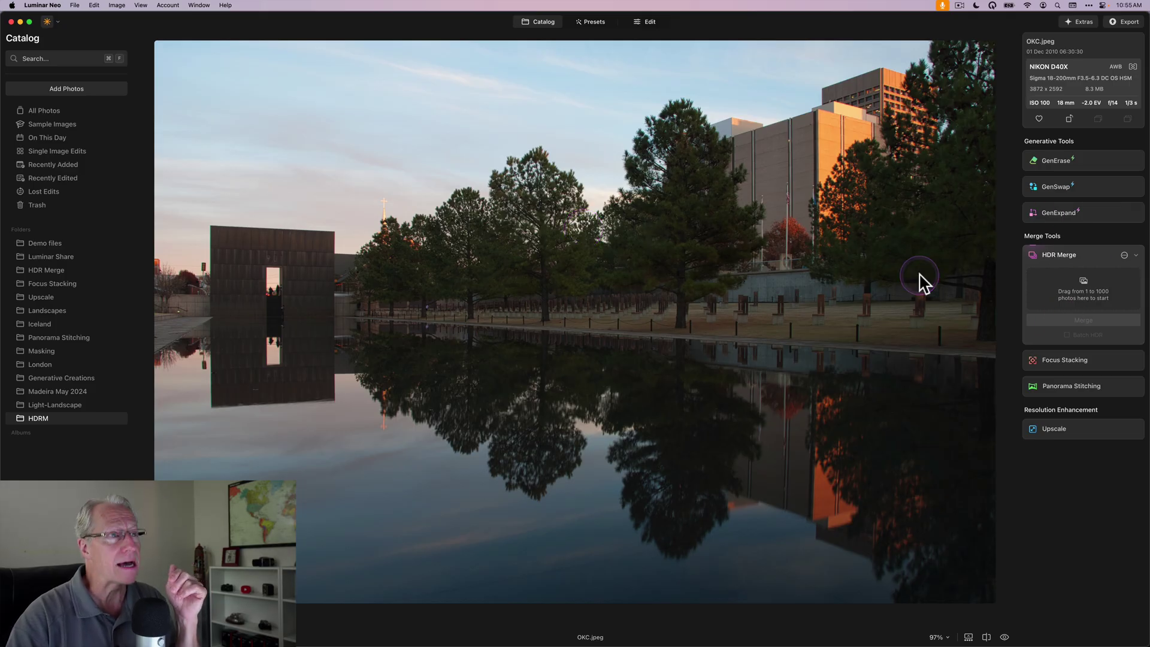
pyautogui.press('Right')
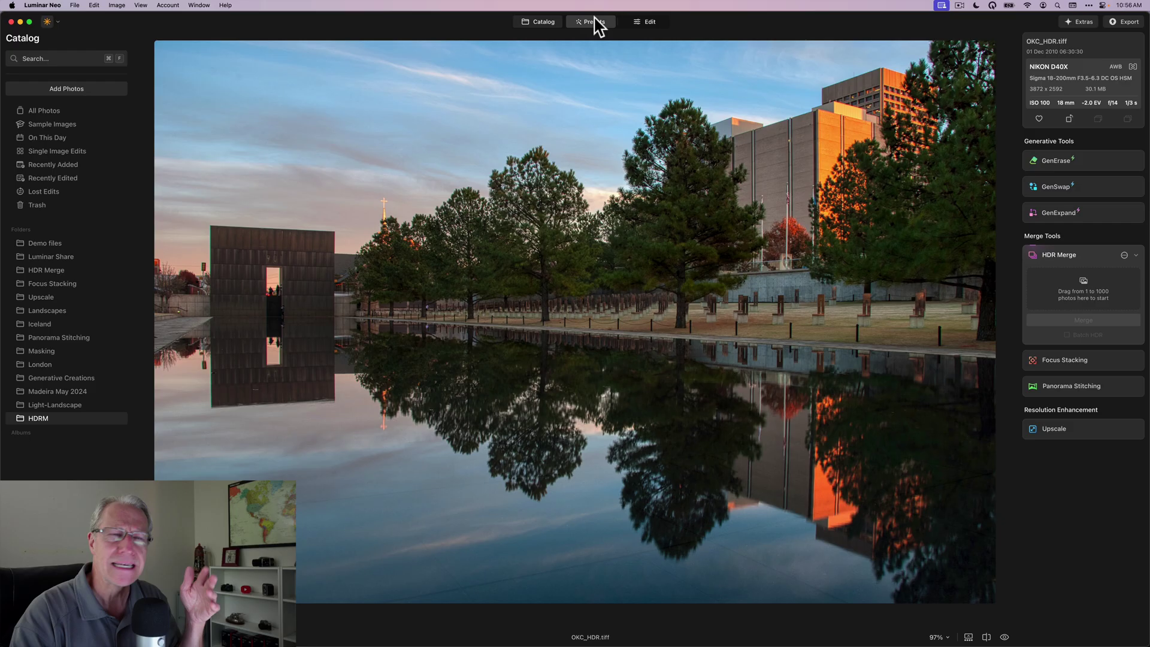
# Preview the Summer Moods presets Summer1 through Summer8 on OKC_HDR.tiff
pyautogui.click(595, 21)
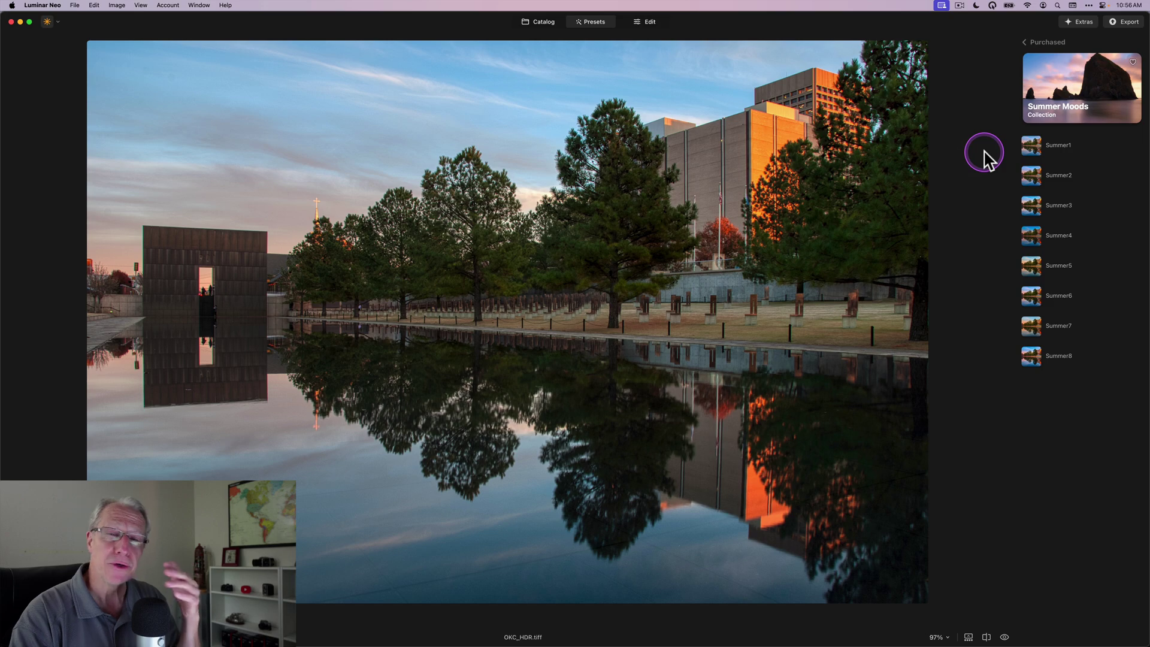
pyautogui.click(1030, 146)
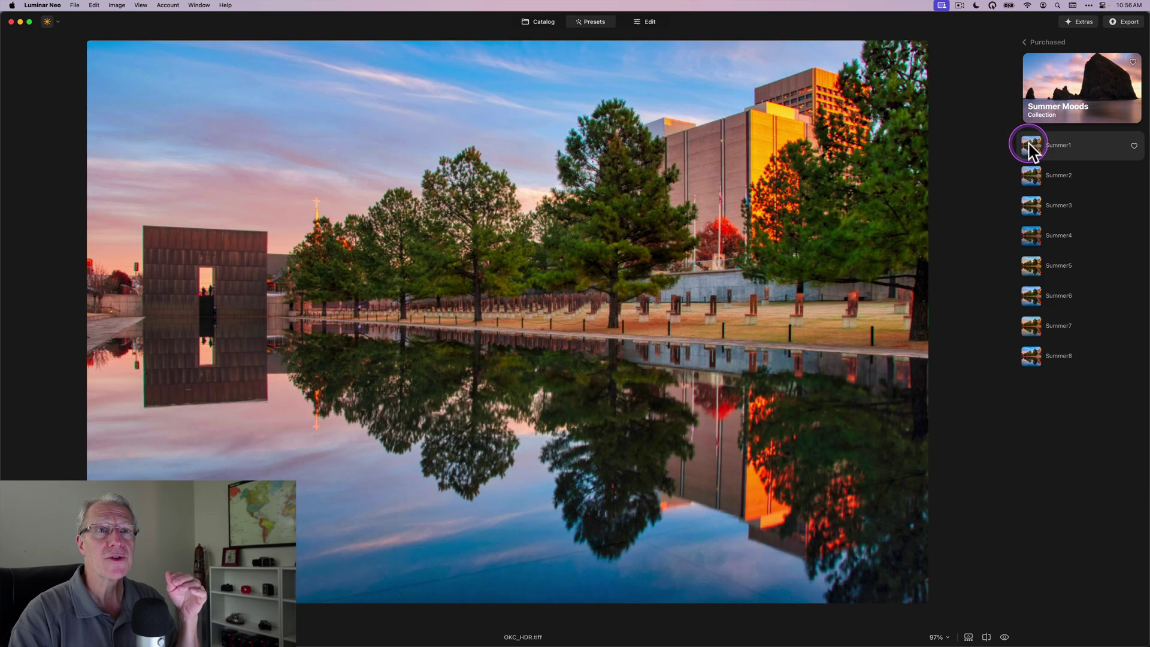
pyautogui.click(1031, 177)
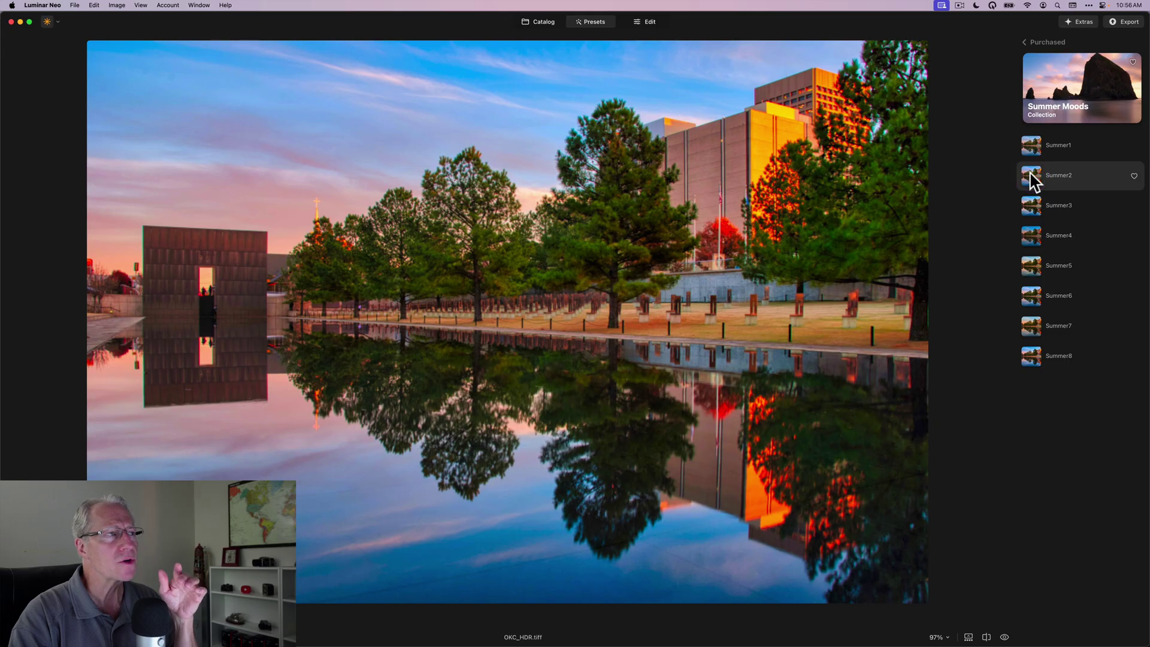
pyautogui.click(1032, 207)
pyautogui.click(1030, 235)
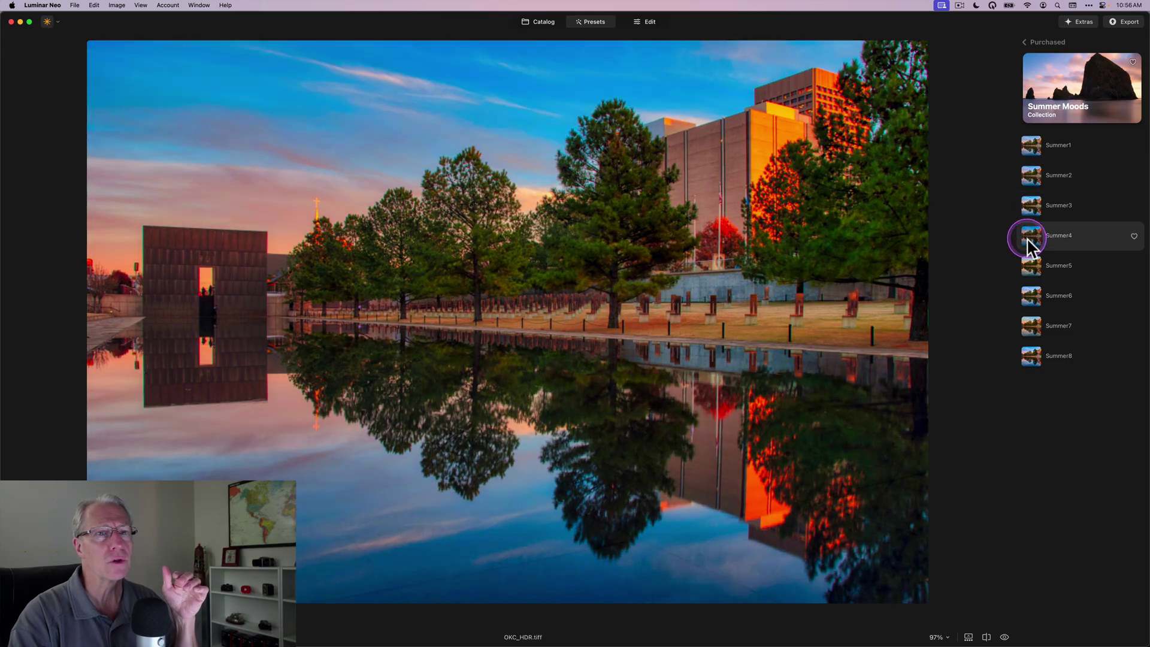
pyautogui.click(1032, 271)
pyautogui.click(1031, 299)
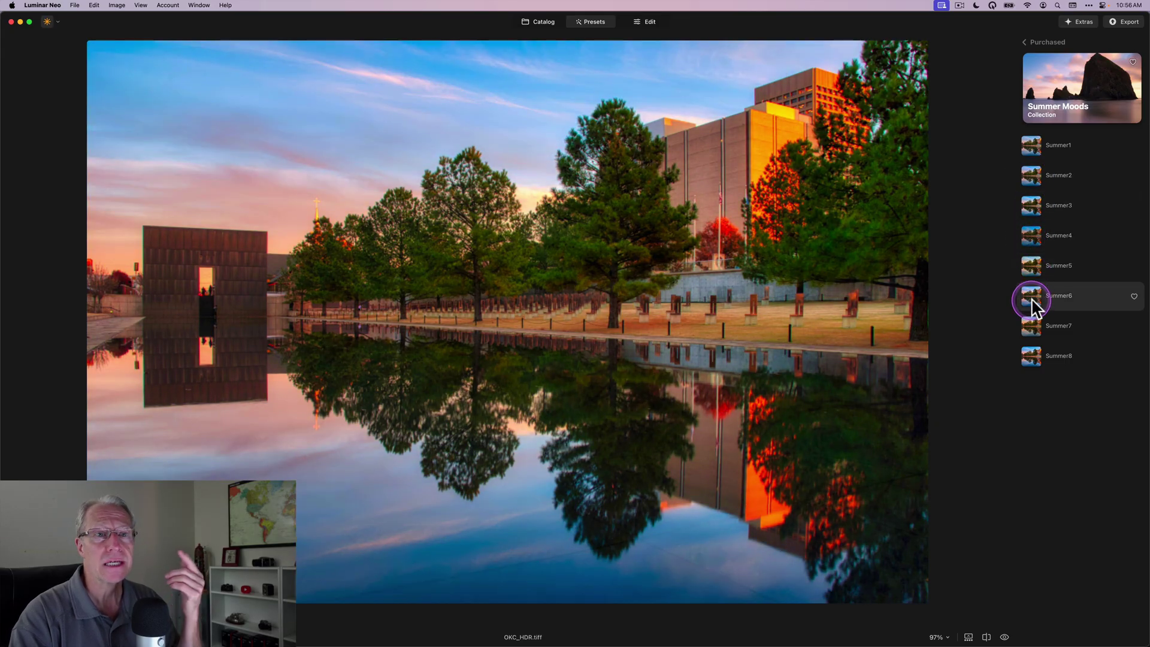
pyautogui.click(1033, 328)
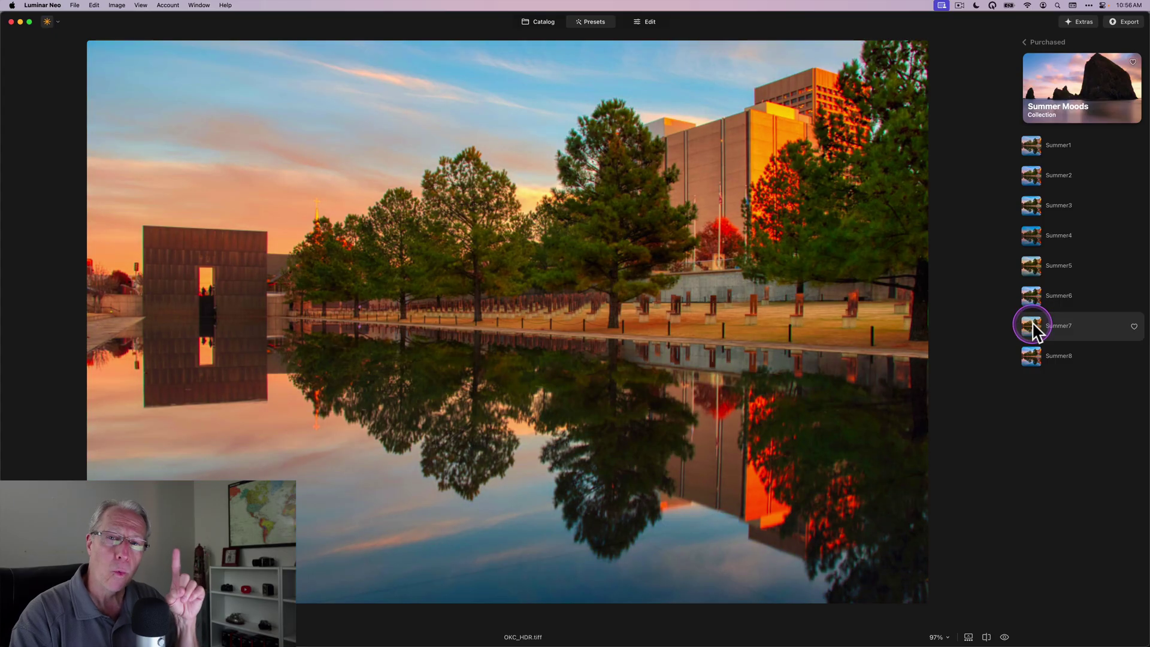
pyautogui.click(1031, 359)
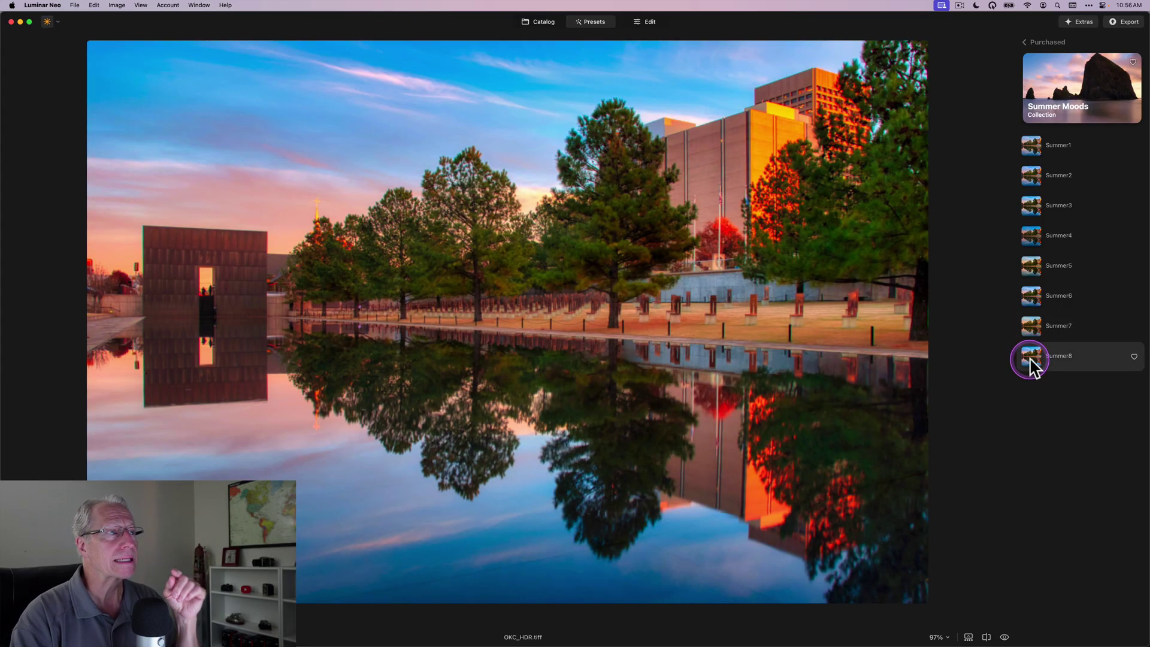
# Apply Summer8 at amount 100 and return to the Catalog
pyautogui.click(1030, 358)
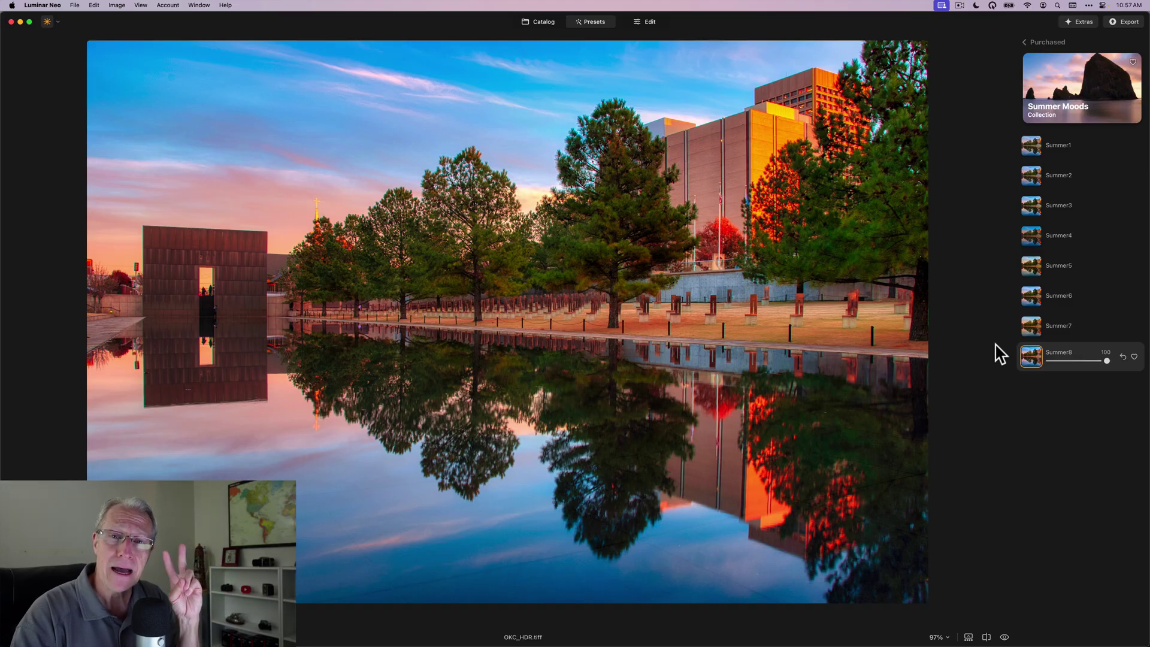
pyautogui.click(905, 270)
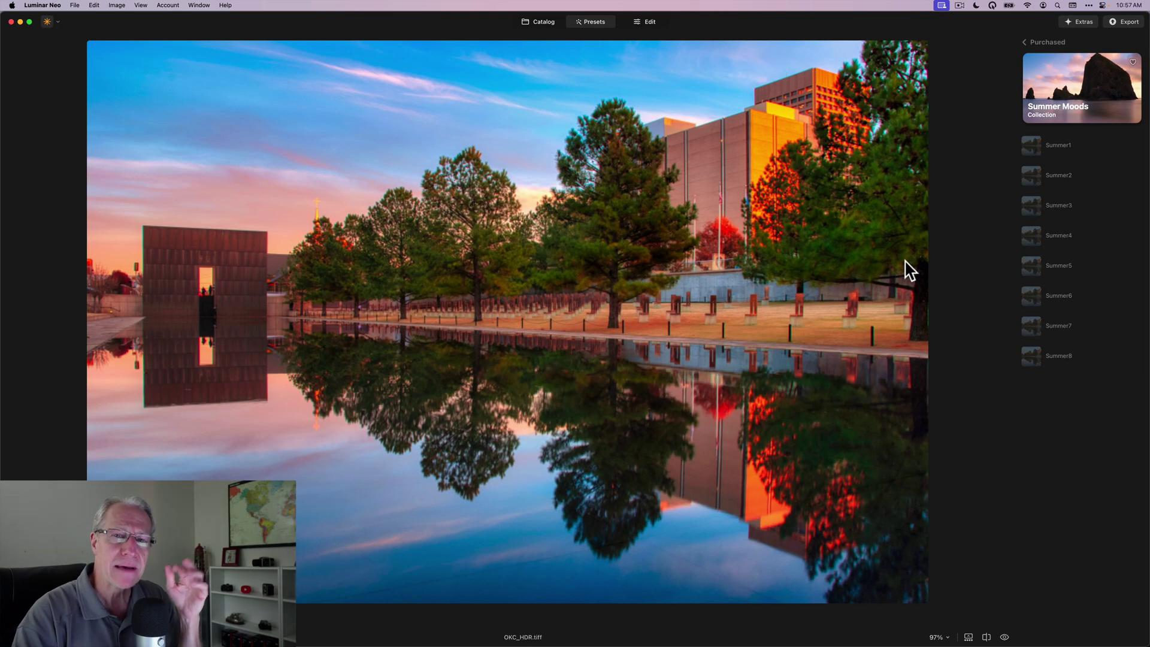
pyautogui.click(564, 27)
# From the HDRM folder, open the Iceland waterfall photo and step to Iceland_HDR.tiff
pyautogui.click(543, 22)
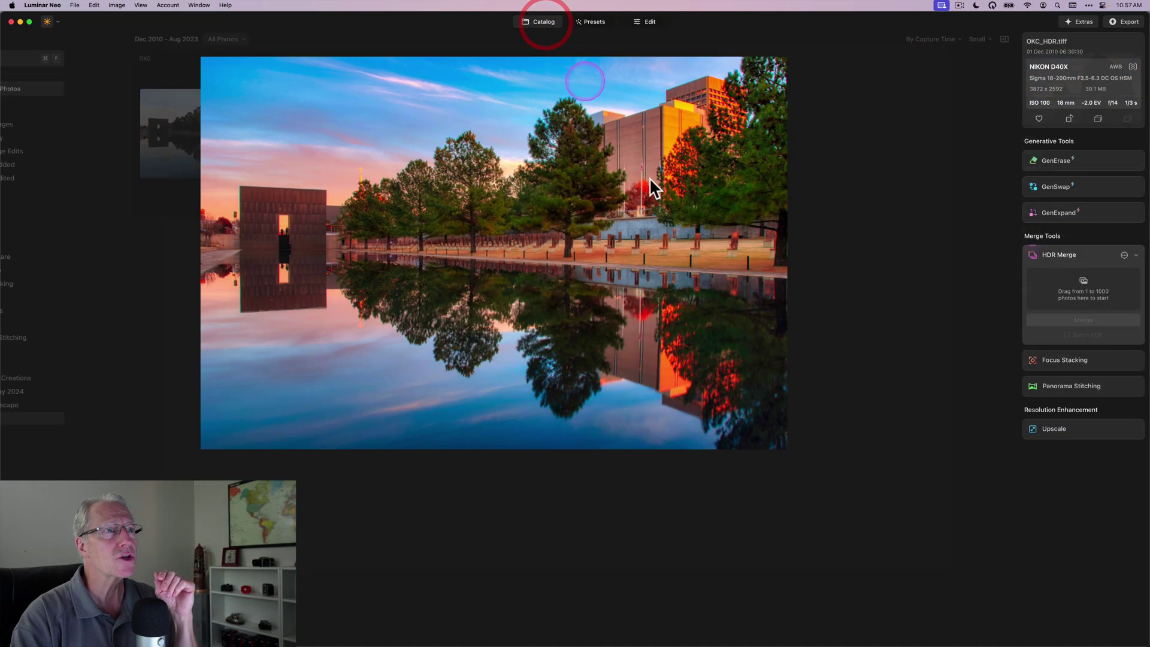
pyautogui.doubleClick(532, 151)
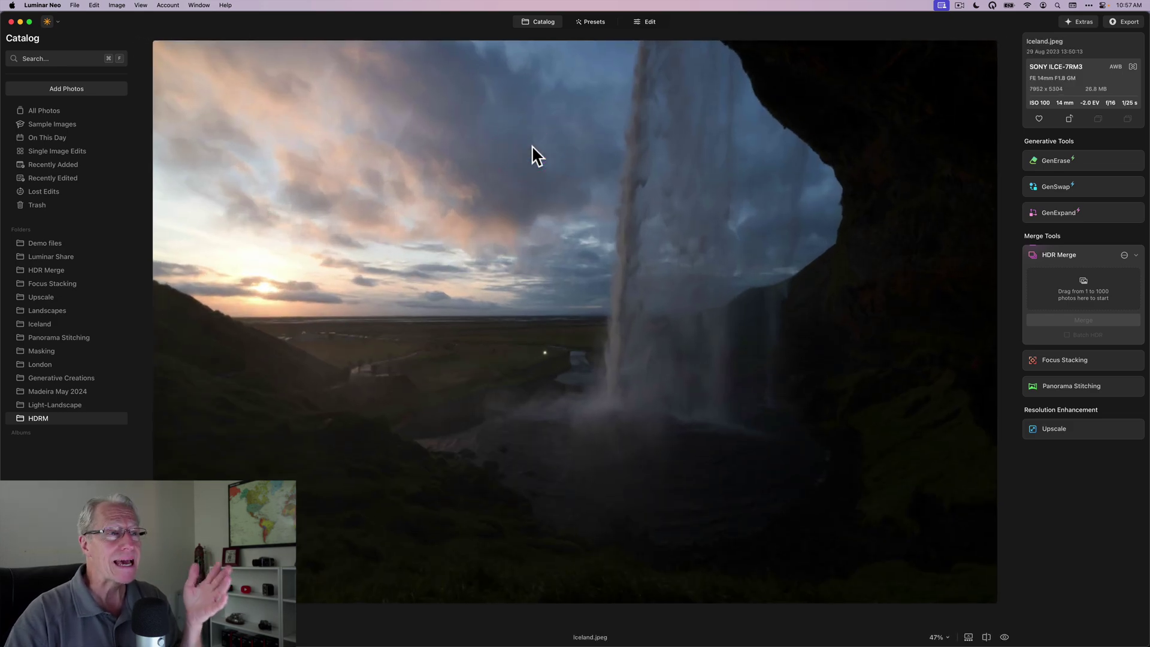
pyautogui.press('Right')
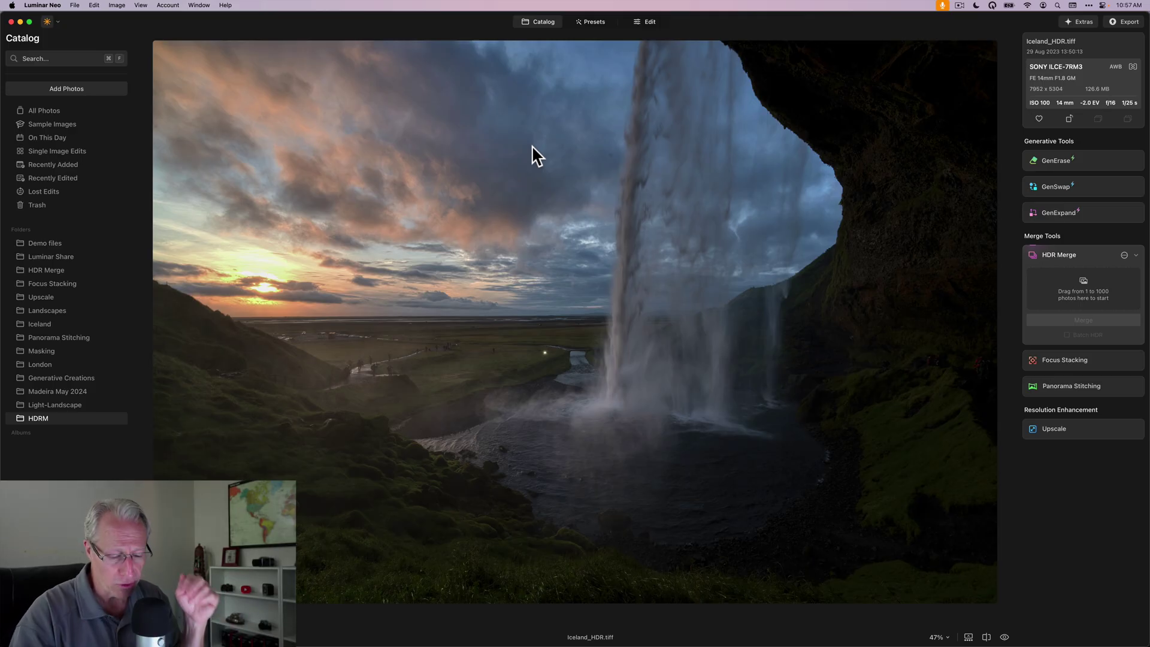
# Preview Summer Moods presets Summer1 through Summer6 on the Iceland_HDR waterfall
pyautogui.click(593, 24)
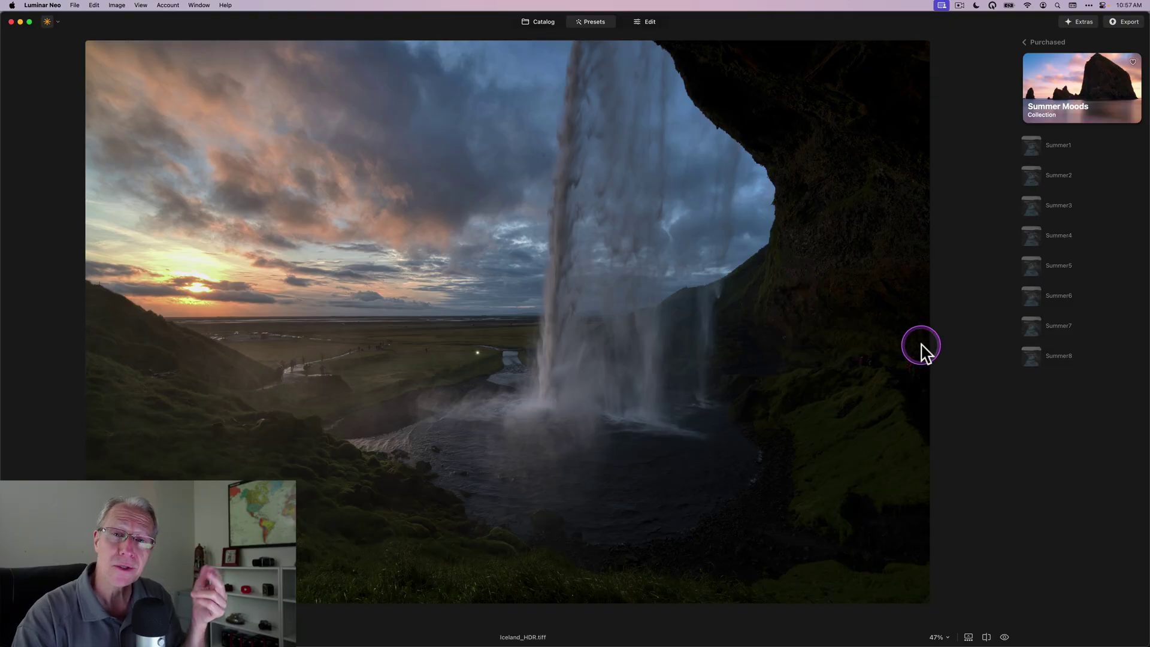
pyautogui.click(1030, 149)
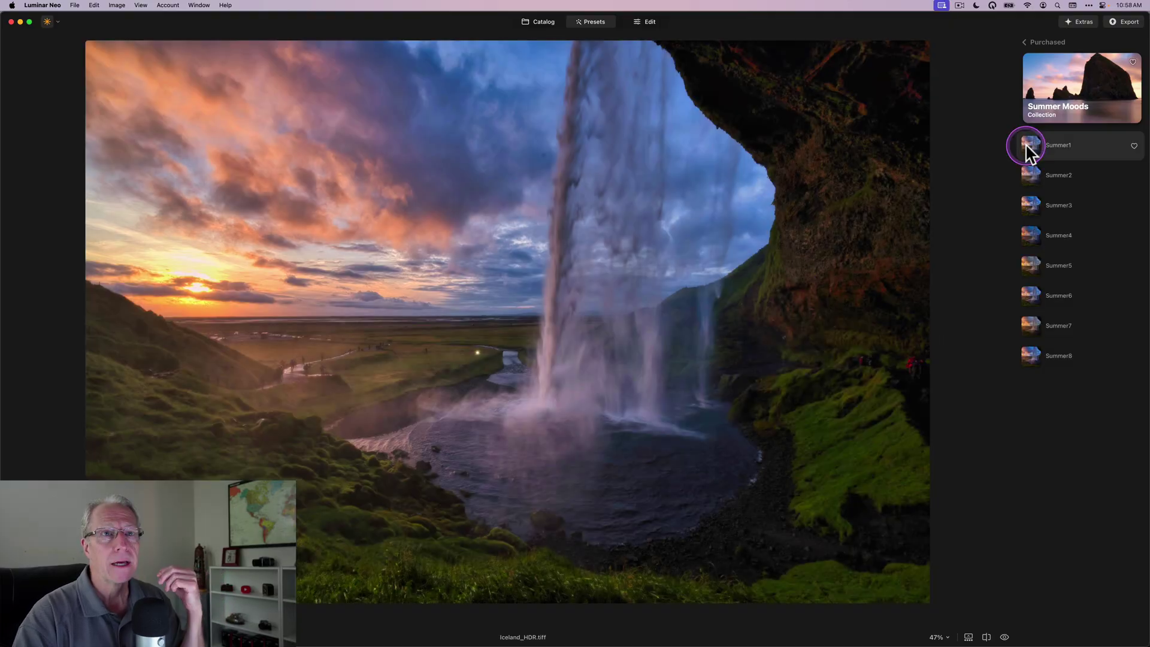
pyautogui.click(1029, 171)
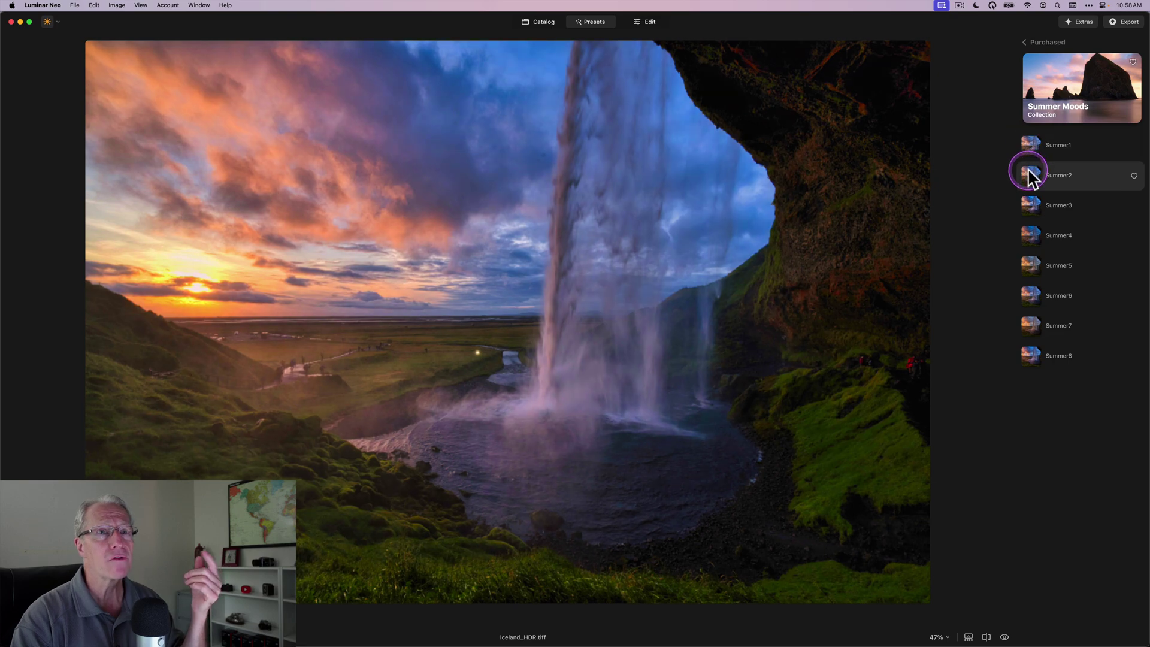
pyautogui.click(1029, 202)
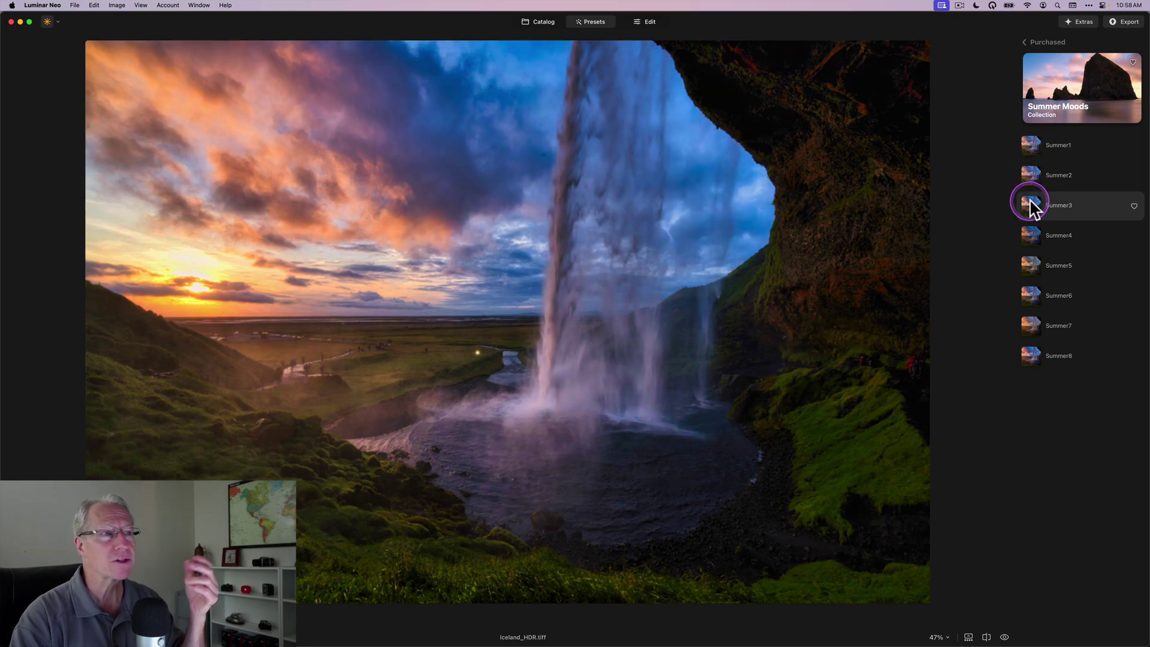
pyautogui.click(1033, 235)
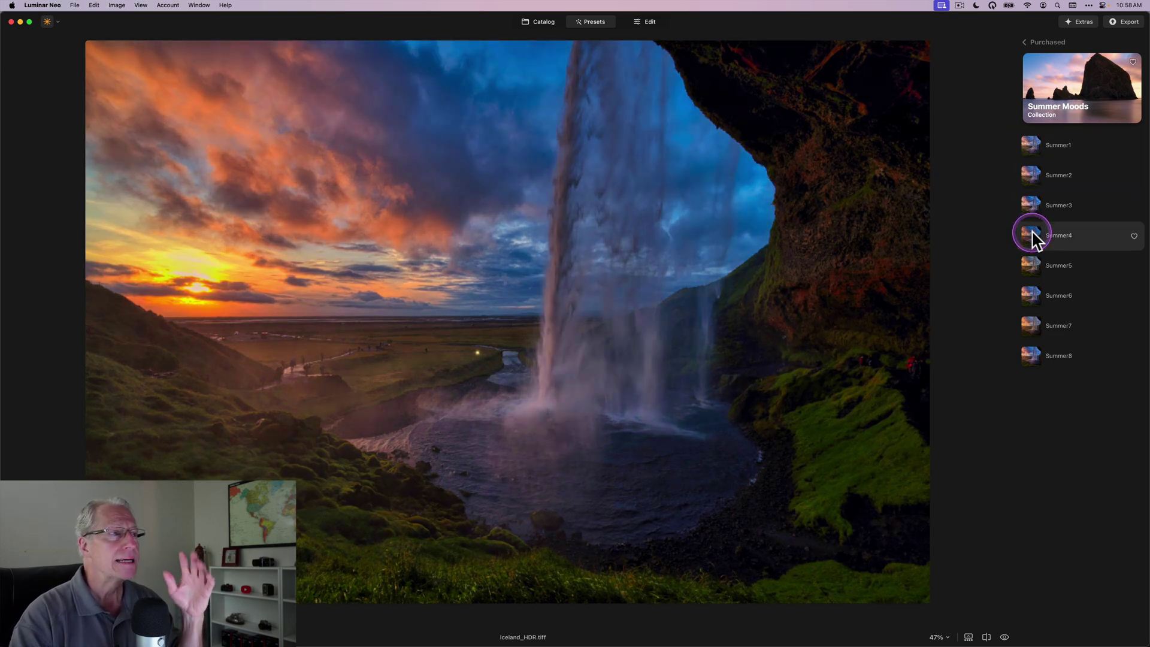
pyautogui.click(1032, 267)
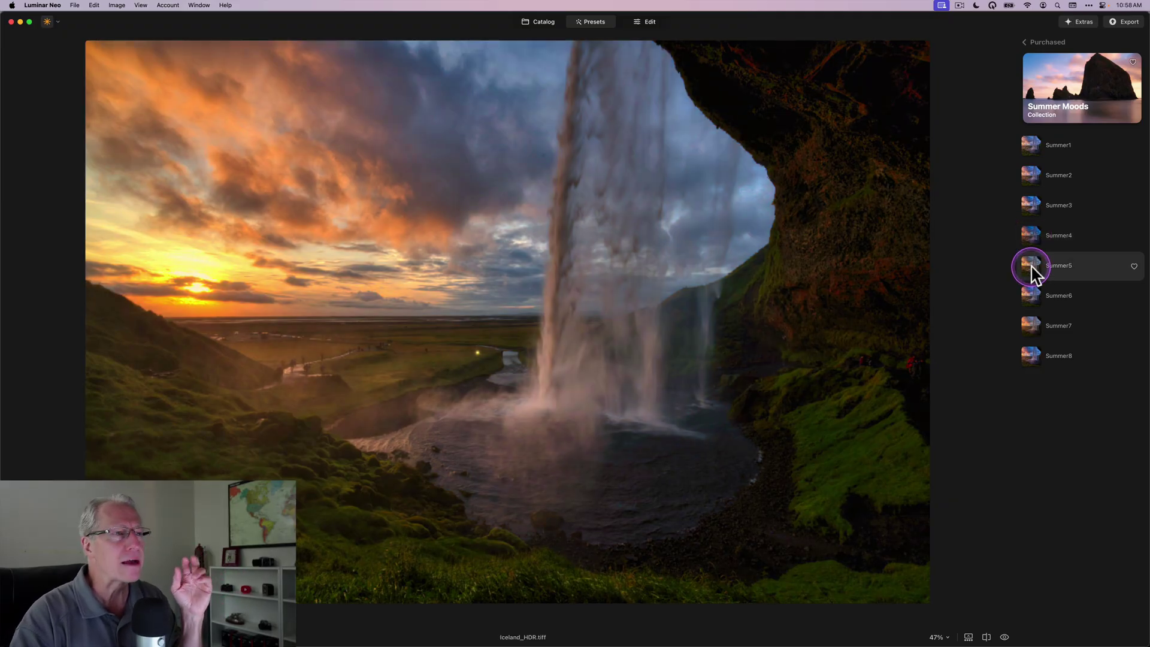
pyautogui.click(1031, 295)
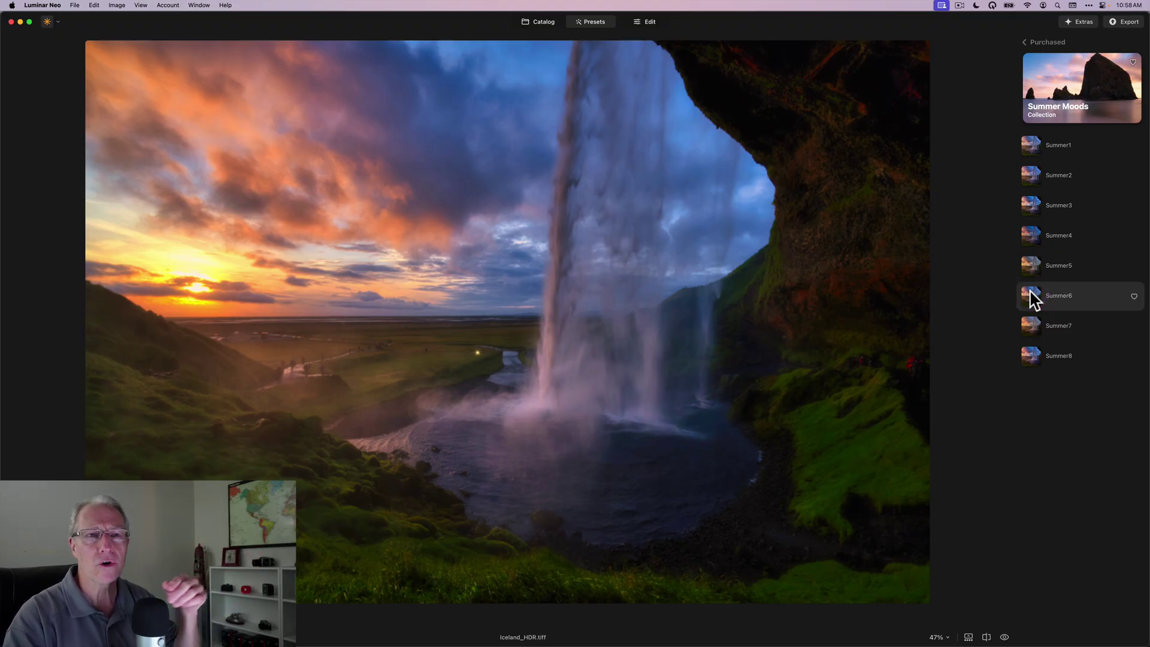
# Apply Summer6 at amount 75 and compare before and after with the backslash key
pyautogui.click(1031, 295)
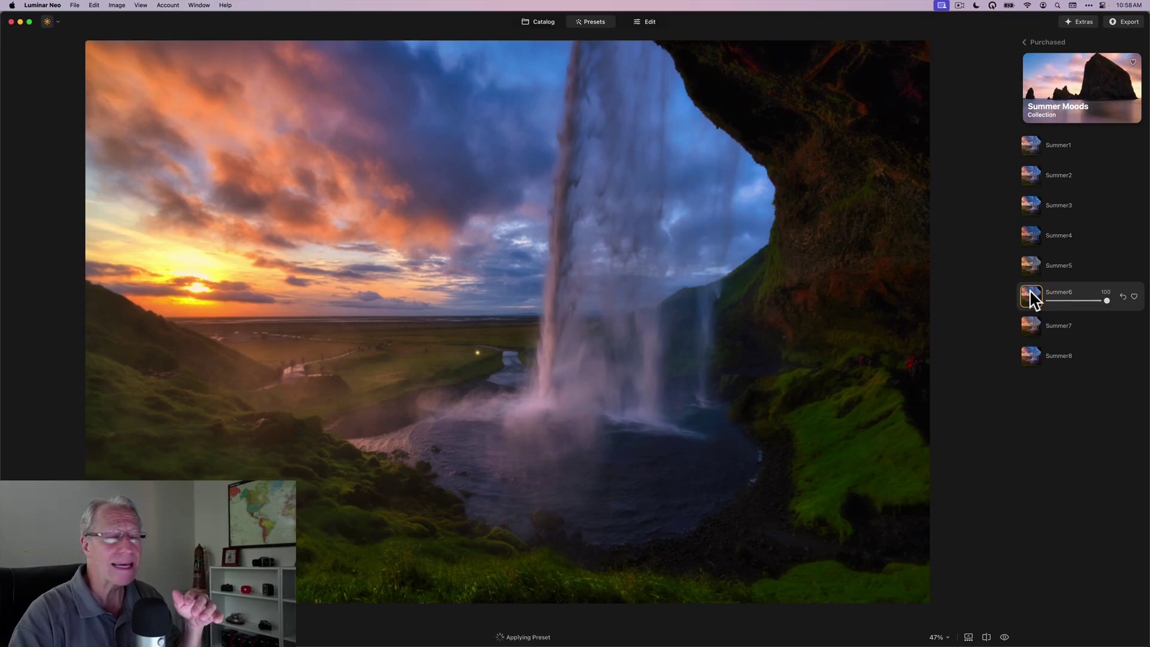
pyautogui.moveTo(1107, 300)
pyautogui.mouseDown()
pyautogui.moveTo(1083, 301)
pyautogui.moveTo(1093, 301)
pyautogui.mouseUp()
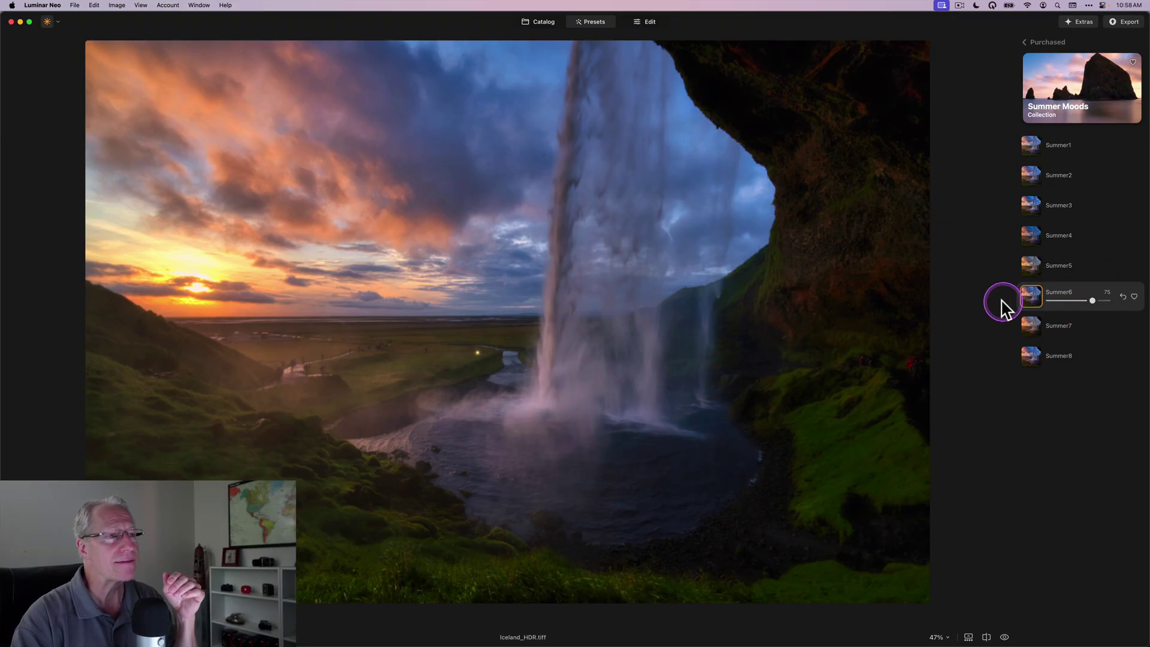
pyautogui.press('\\')
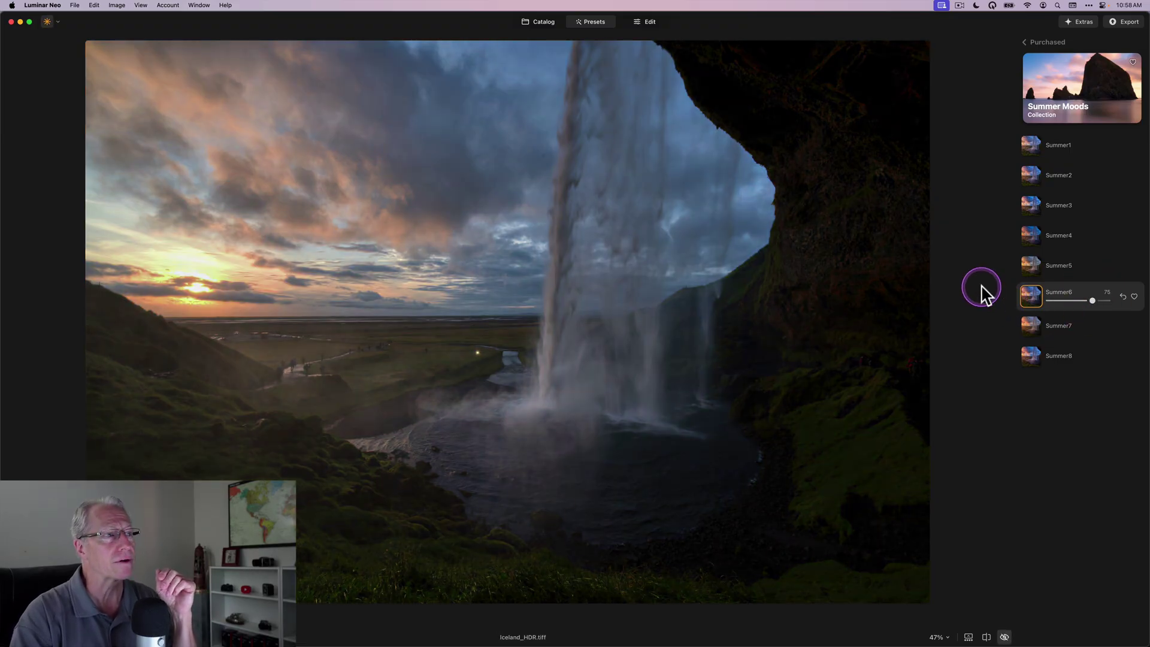
pyautogui.press('\\')
pyautogui.press('\\')
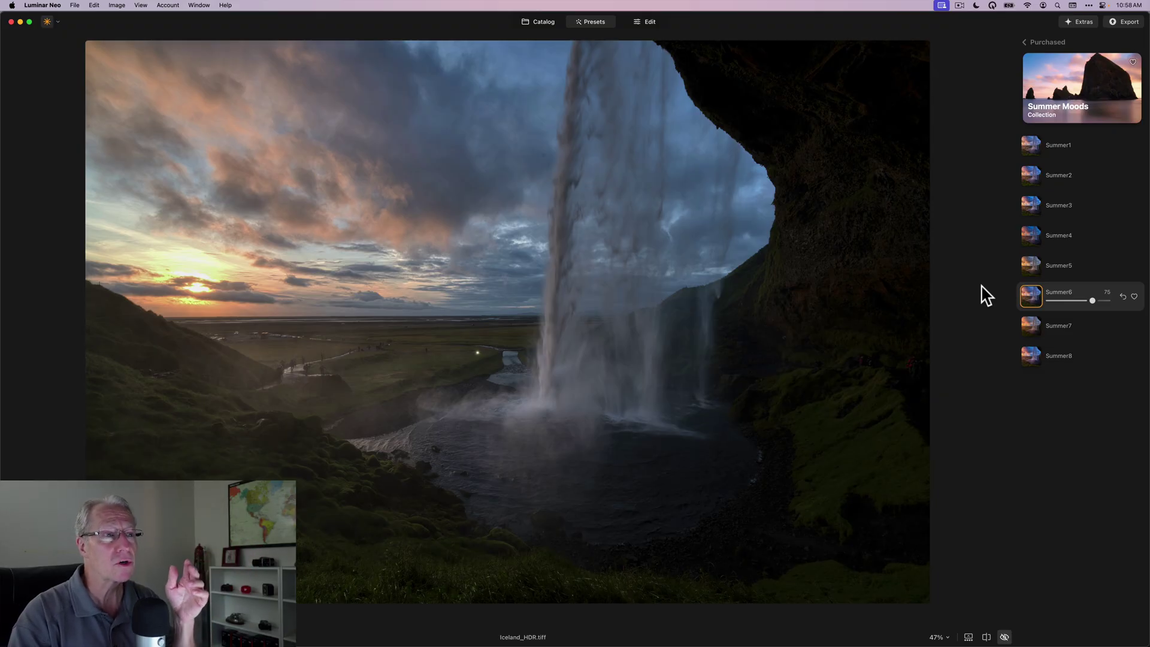
pyautogui.press('\\')
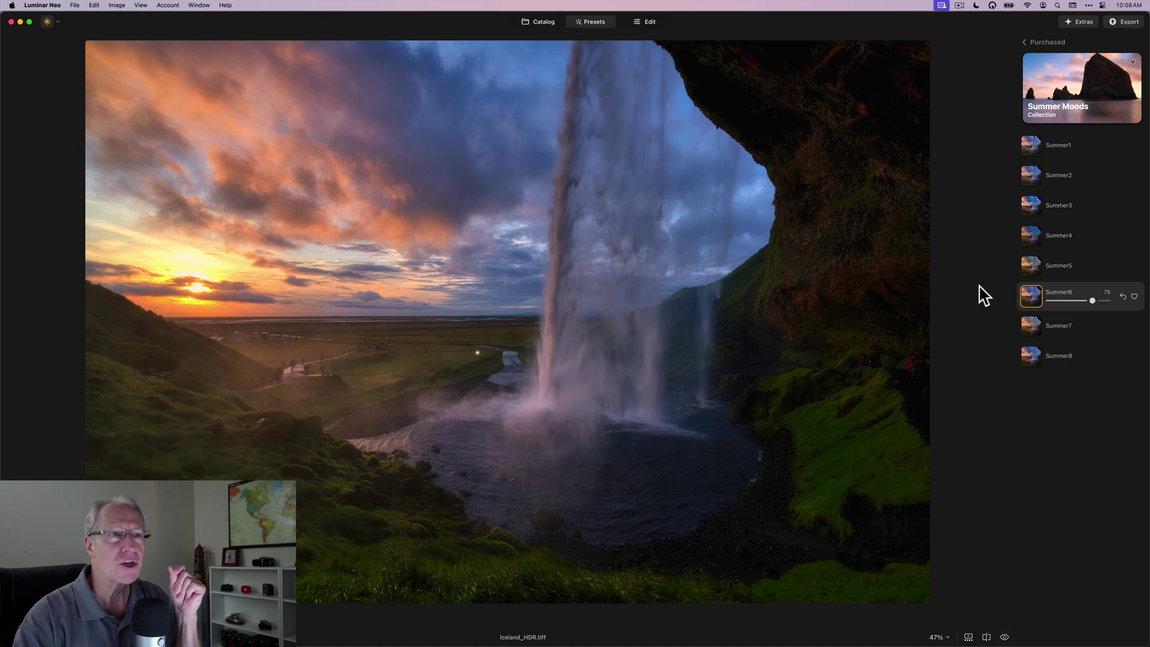
pyautogui.click(671, 167)
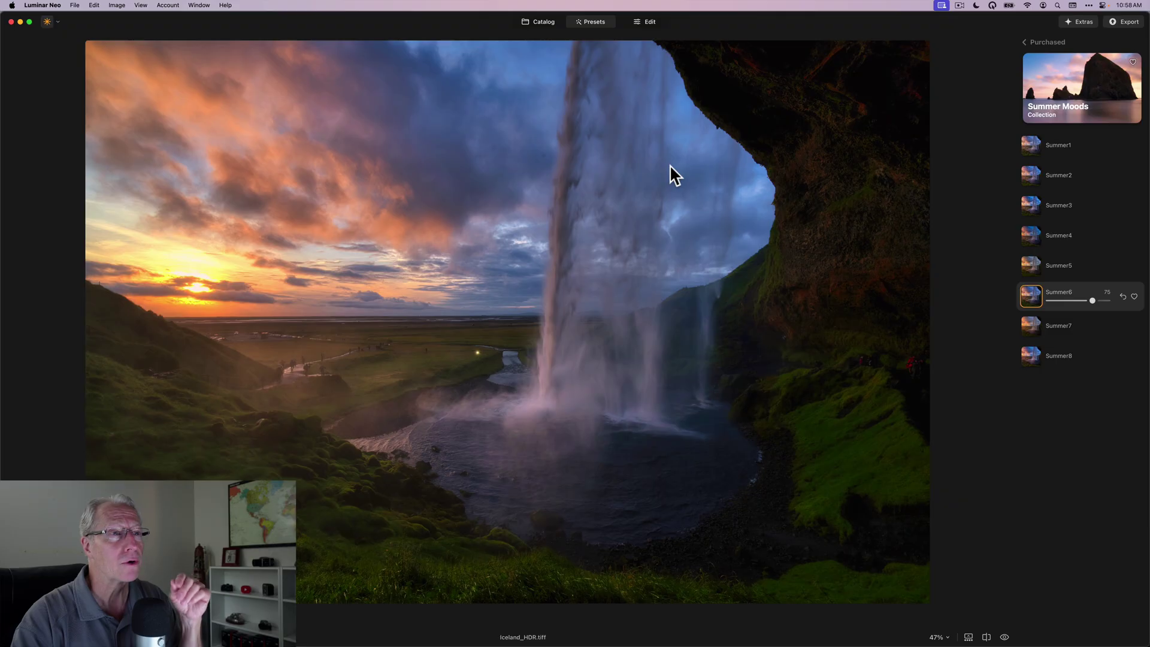
# Open OKC in single-image view and step through OKC_HDR, Iceland.jpeg and Iceland_HDR.tiff
pyautogui.click(537, 22)
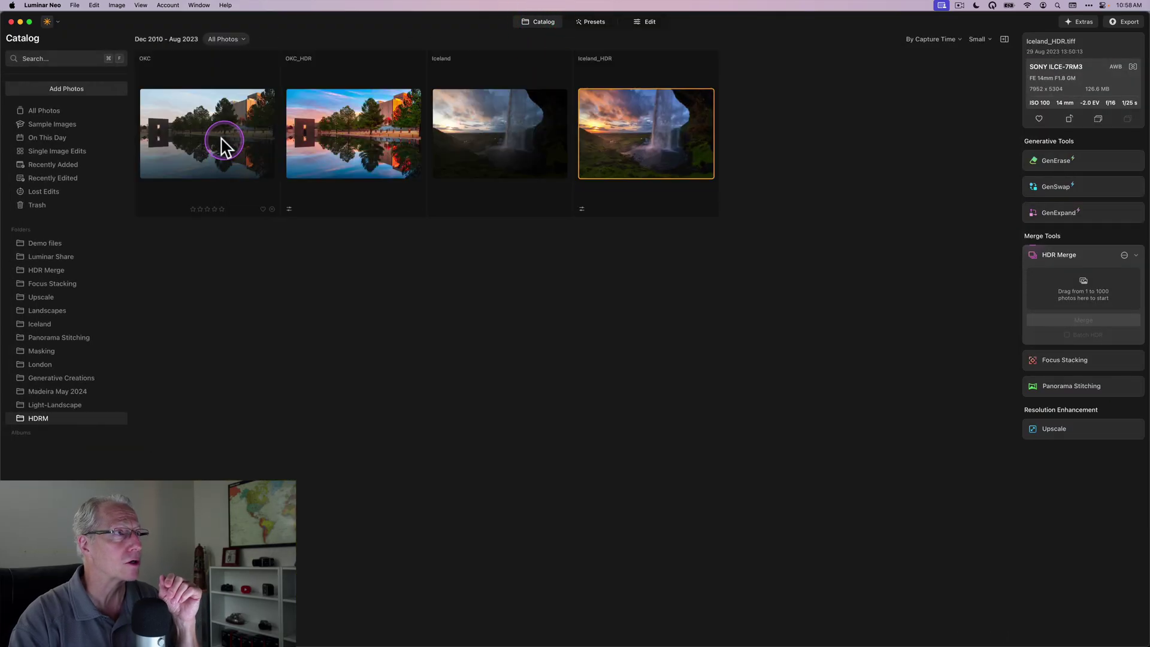
pyautogui.doubleClick(219, 139)
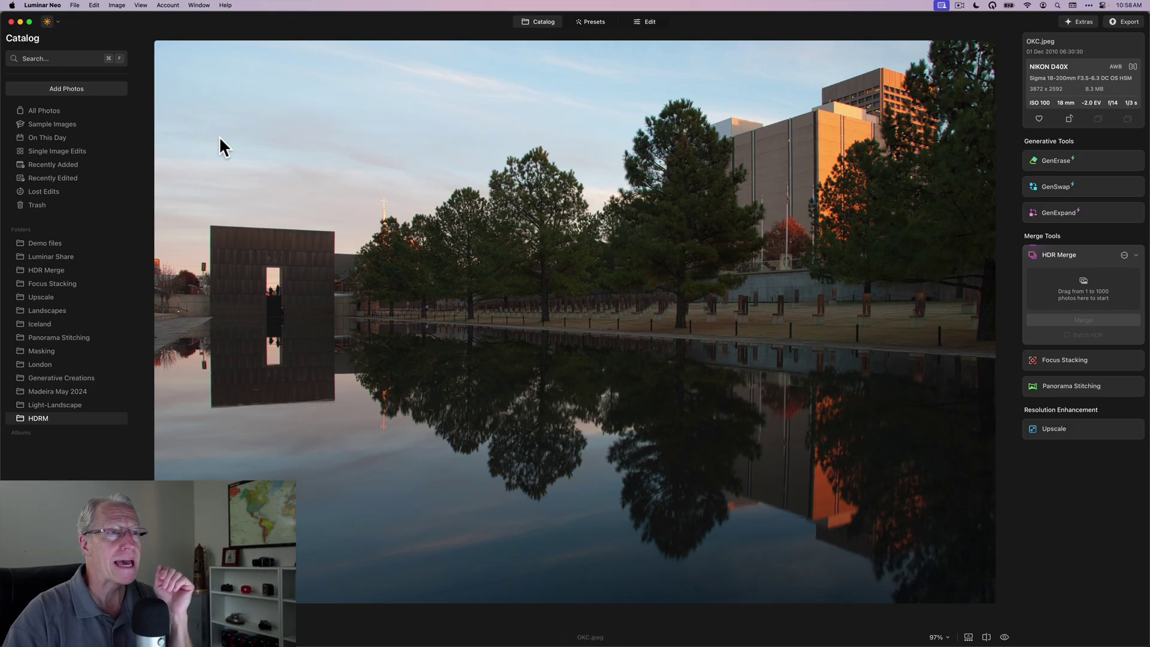
pyautogui.press('Right')
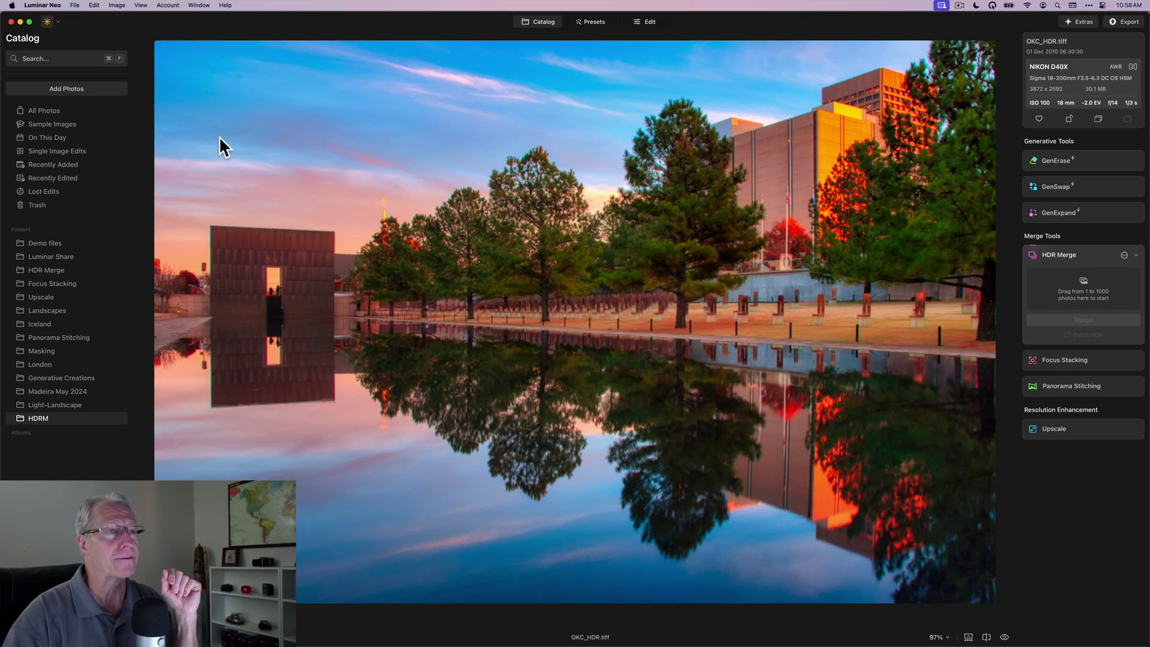
pyautogui.press('Right')
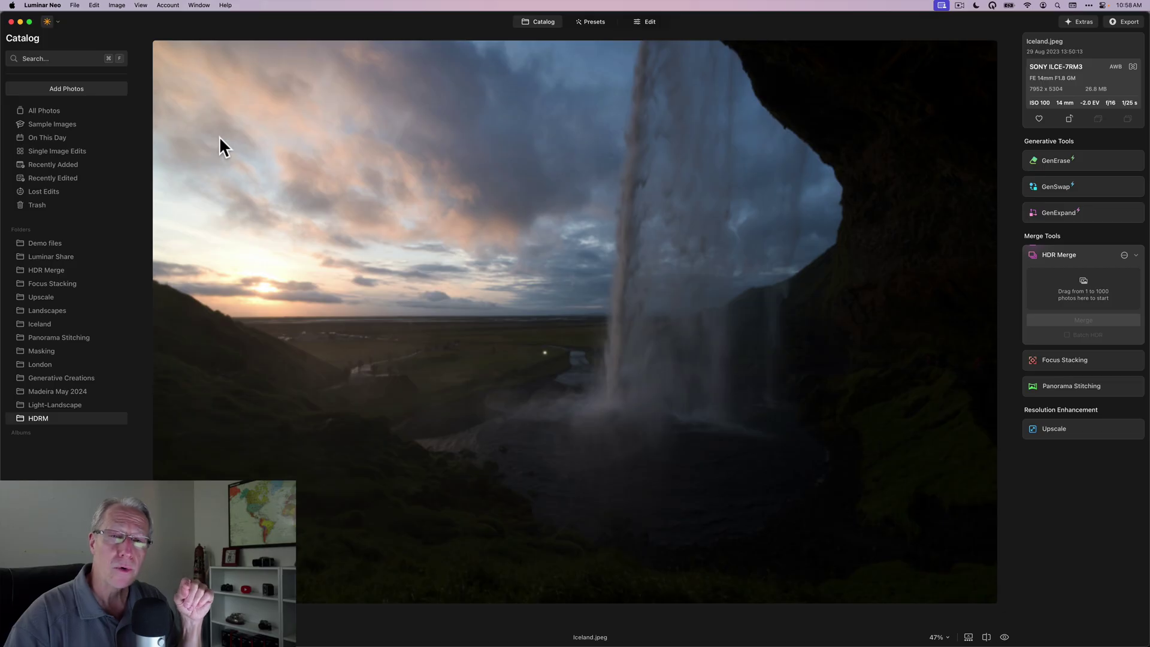
pyautogui.press('Right')
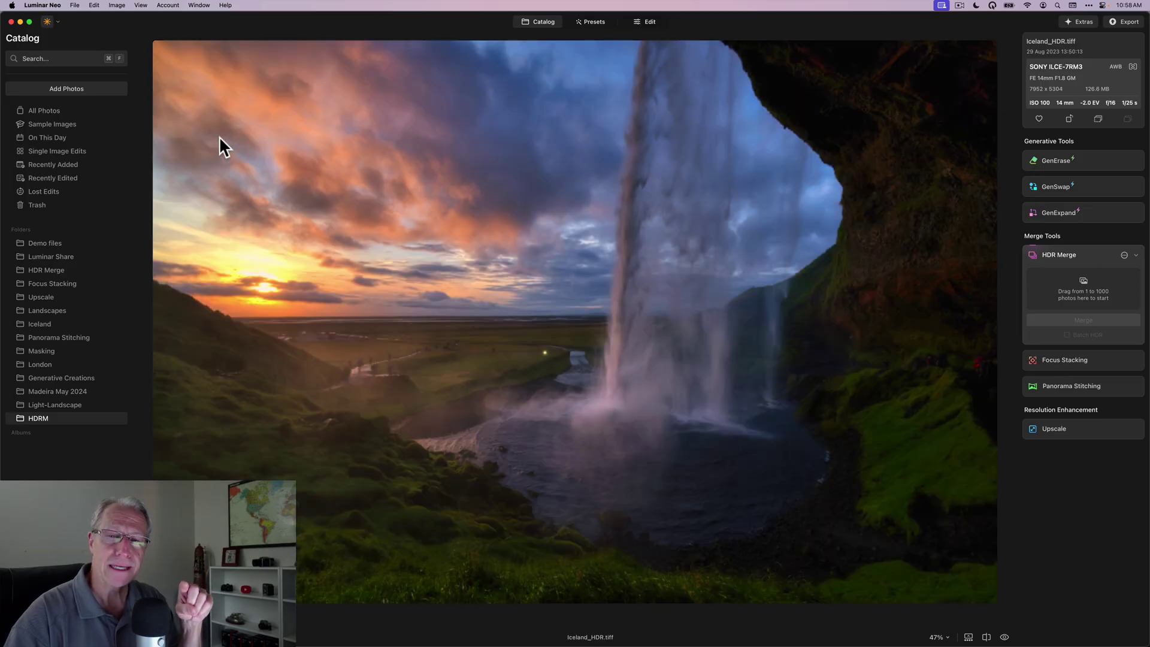